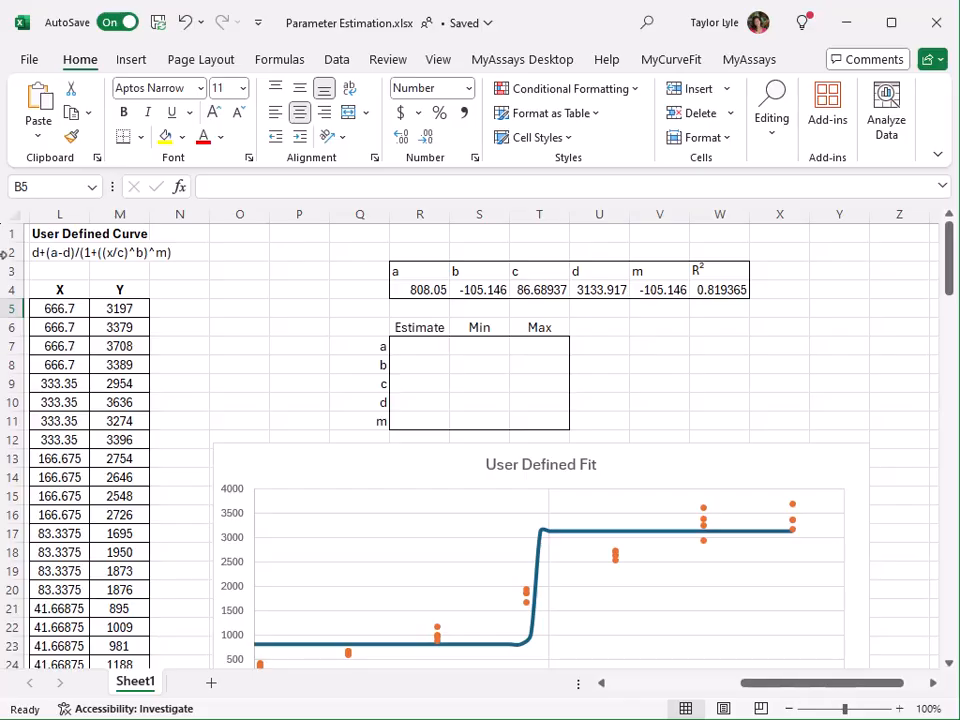
Examine the user-defined equation in L2, the fit formula in R4 and the User Defined Fit chart
click(77, 251)
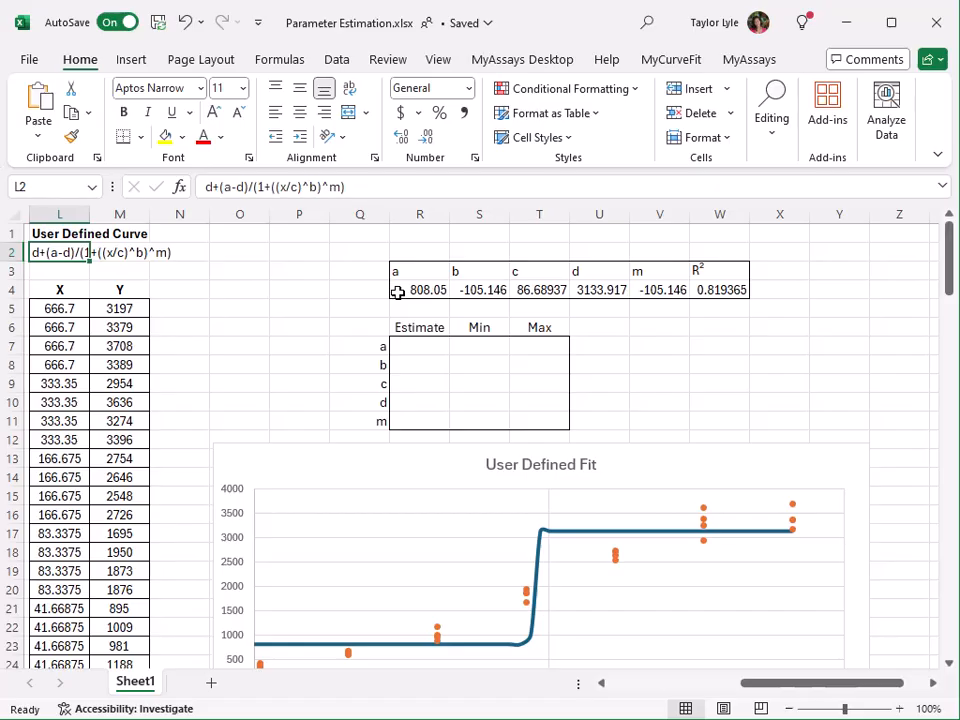
click(398, 290)
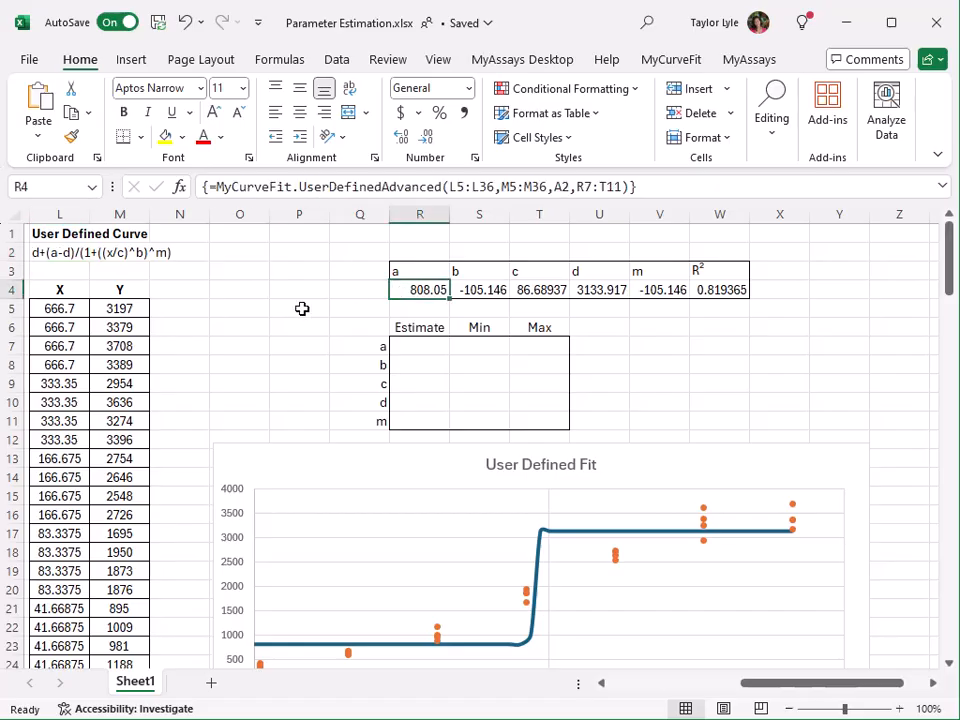
scroll(302, 308, down, 2)
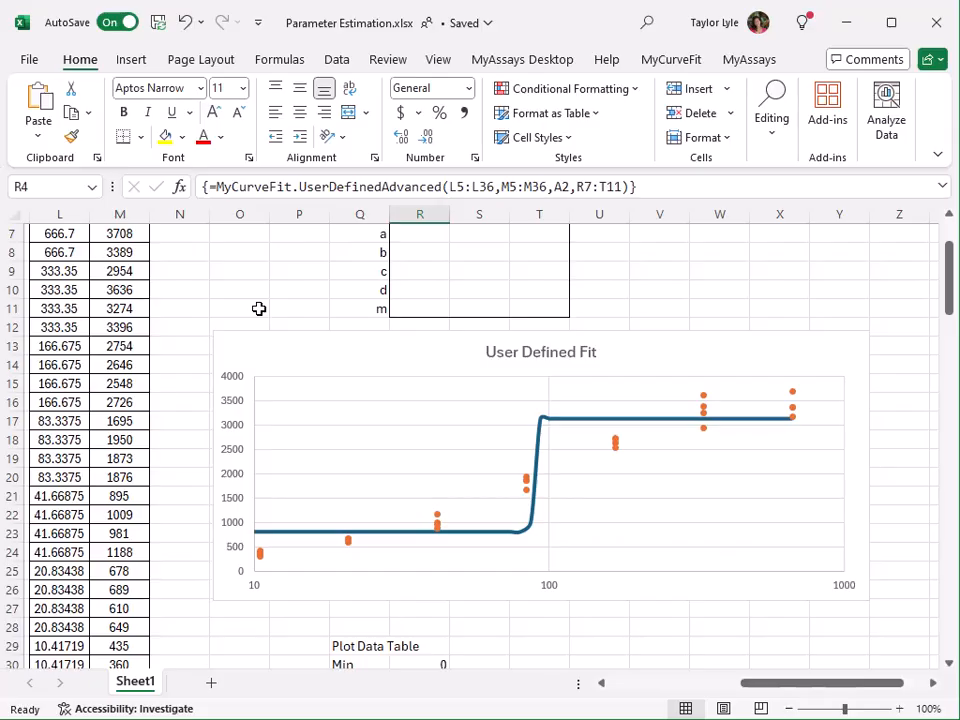
scroll(258, 308, up, 2)
Enter =MyCurveFit.UserDefined.CalcY($D$3:$H$3,A5,$A$2) in B5, the first Y cell of the parameter exploration table
drag(782, 689, 611, 705)
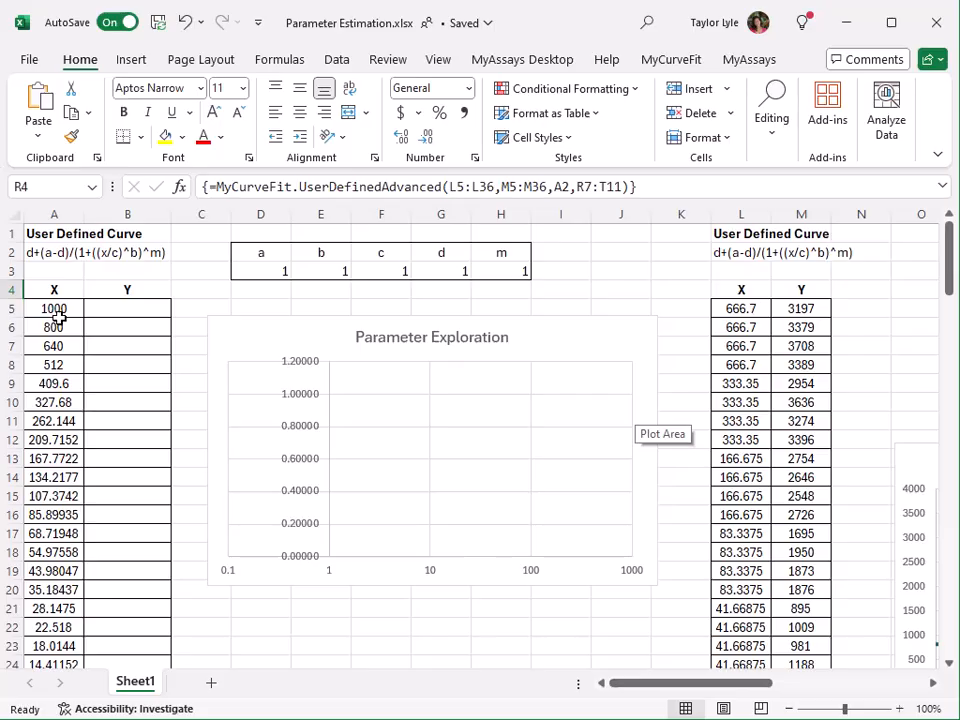
click(131, 308)
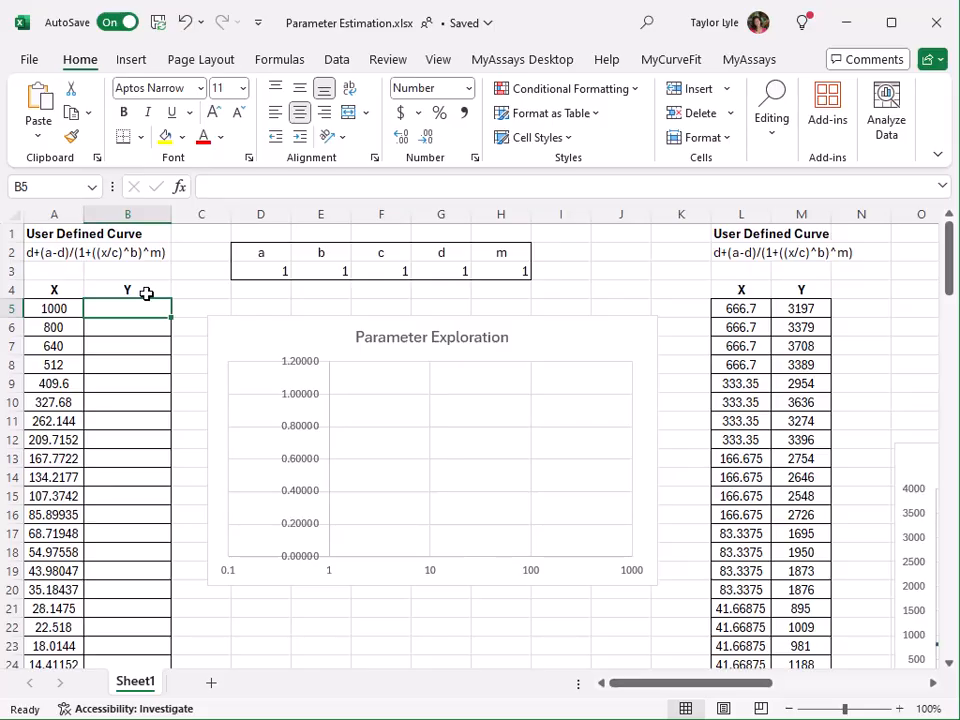
text(=mycur)
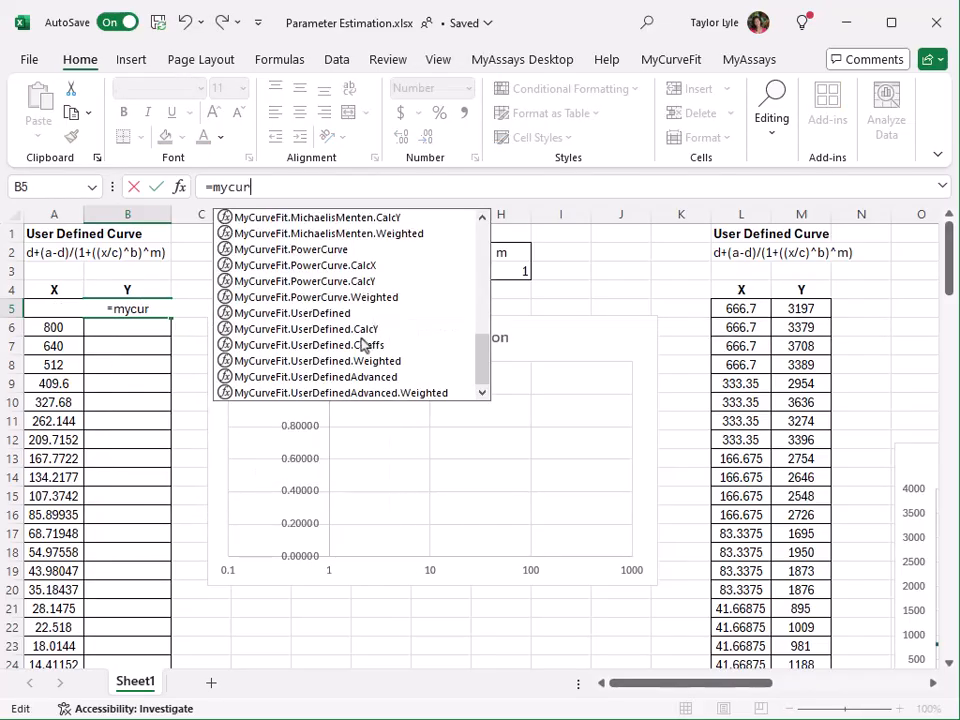
double_click(368, 329)
drag(266, 268, 494, 268)
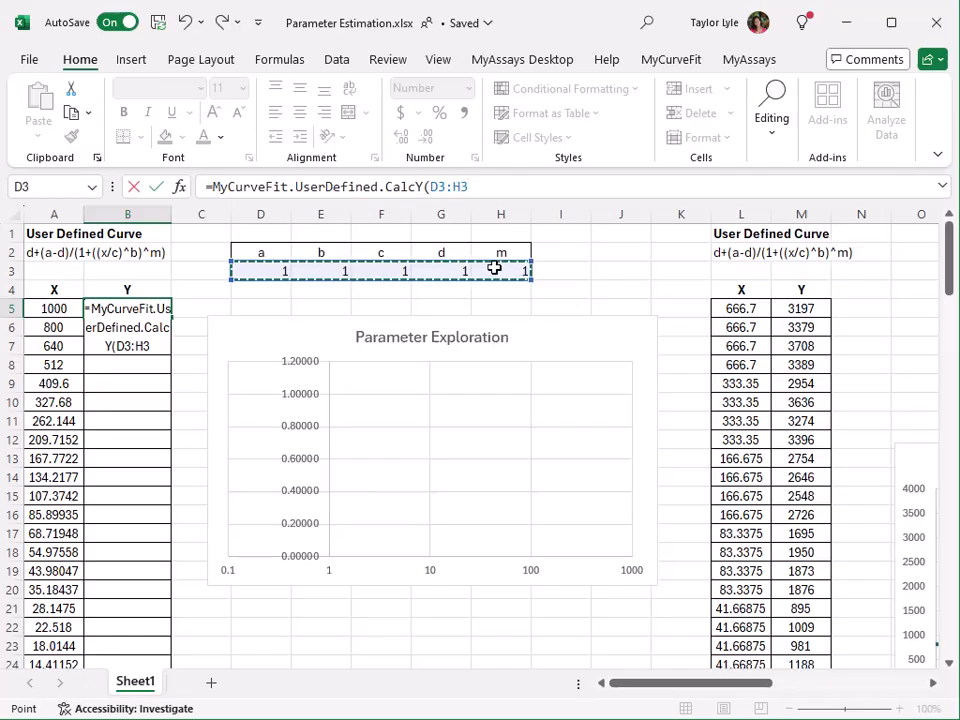
key(F4)
text(,)
click(50, 308)
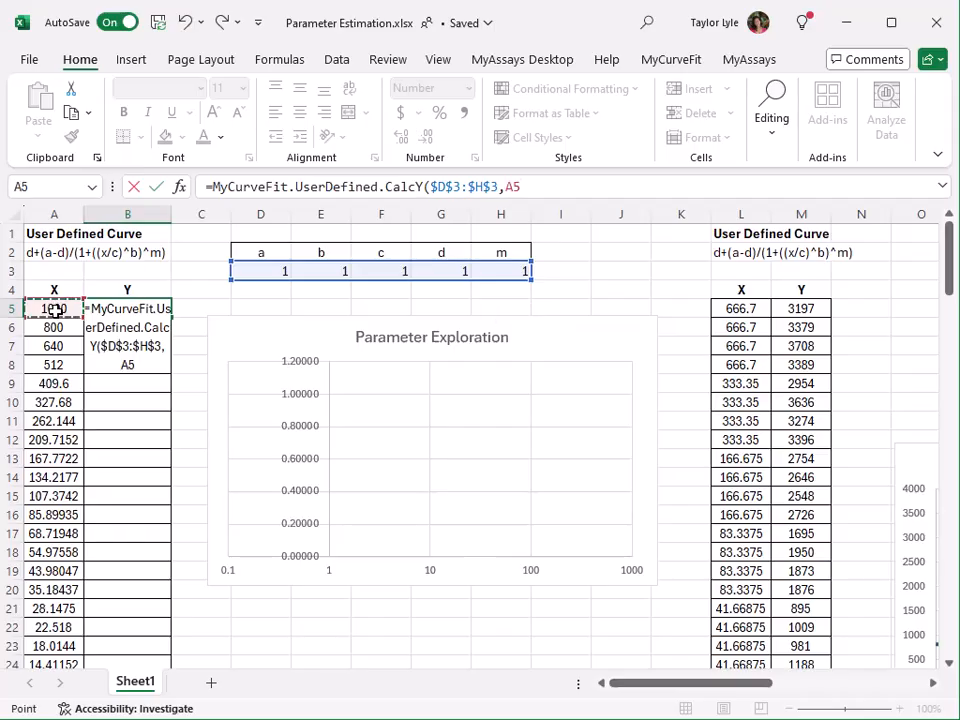
text(,)
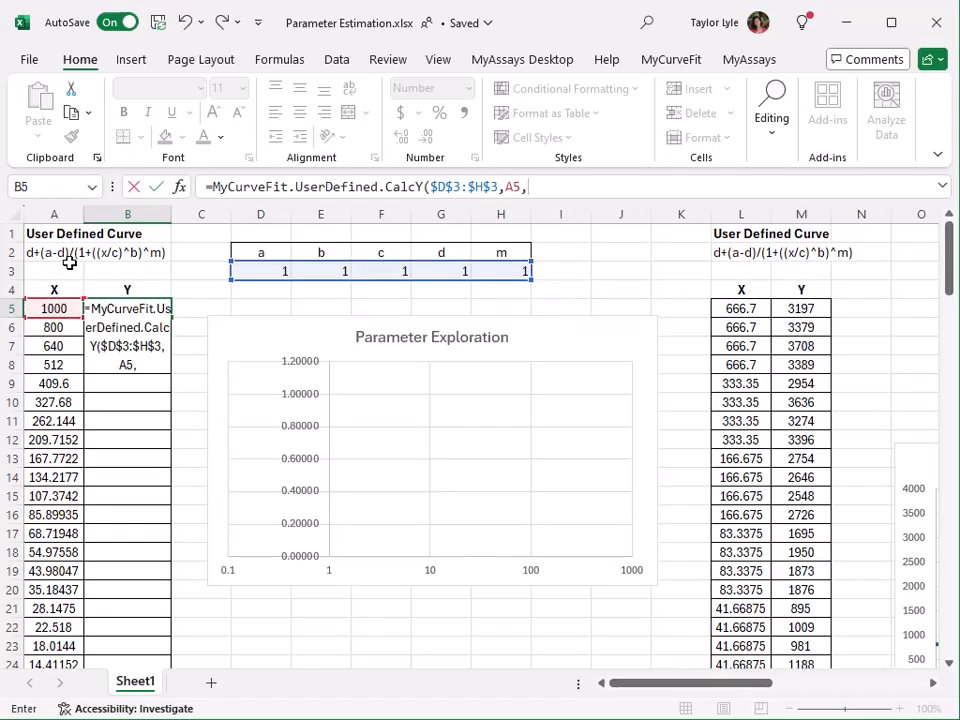
click(57, 254)
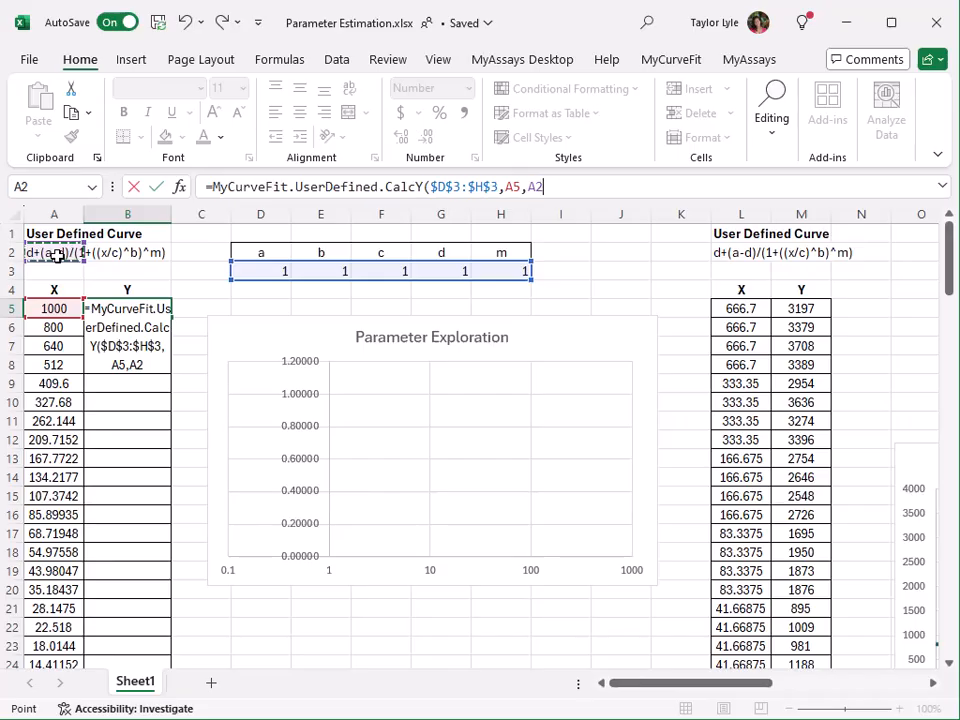
key(Return)
Fill the B5 formula down the Y column for all the X values in column A
click(163, 307)
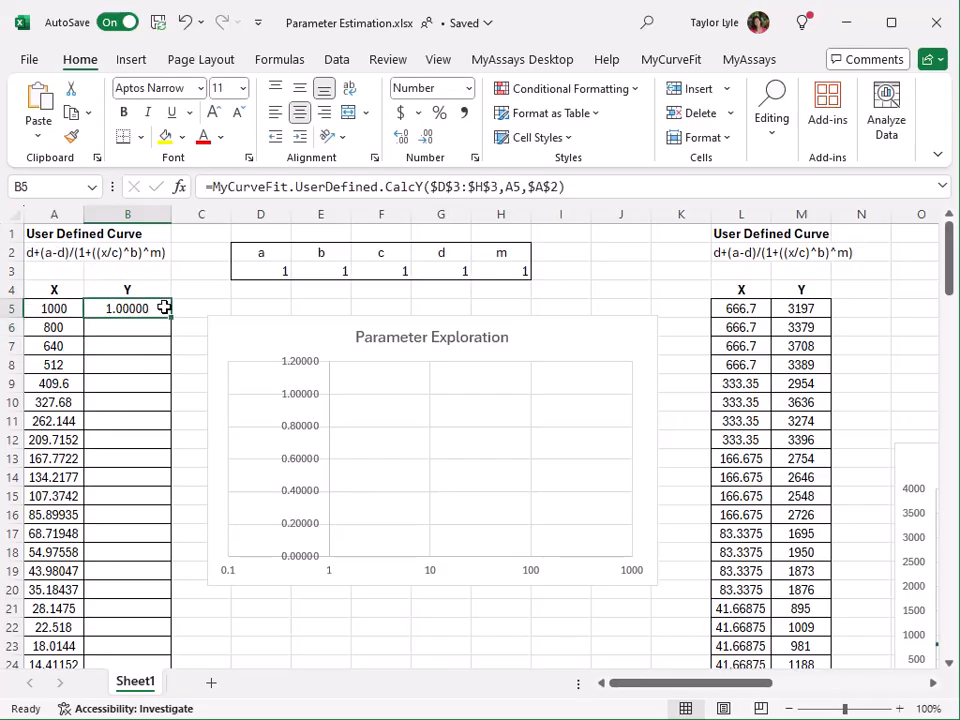
drag(172, 319, 160, 687)
scroll(180, 450, up, 5)
click(181, 273)
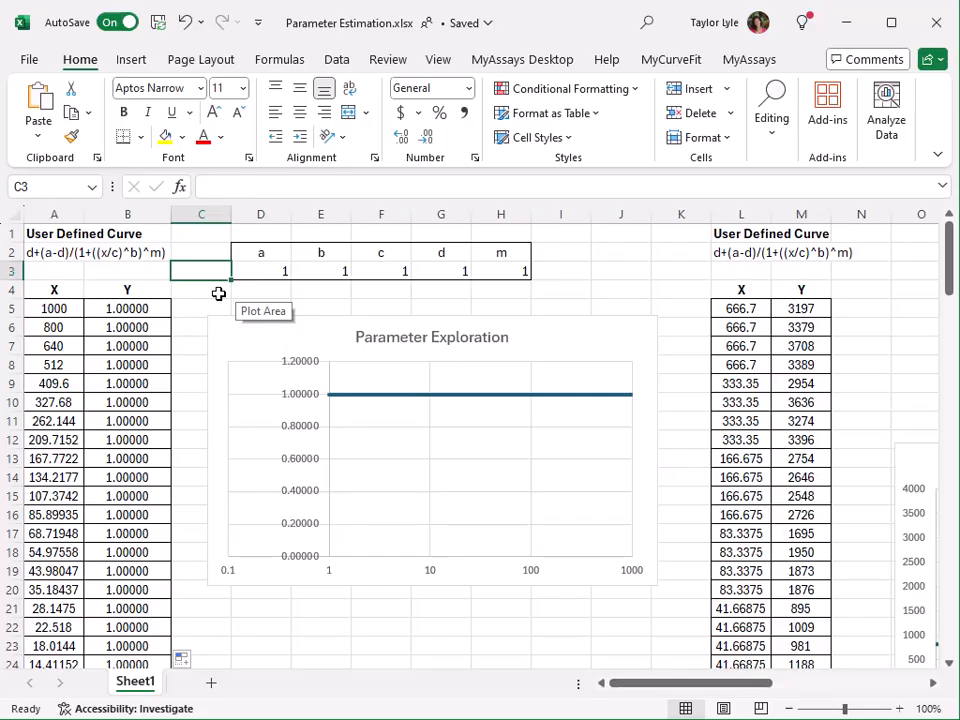
Set parameter a in D3 to -1
click(277, 270)
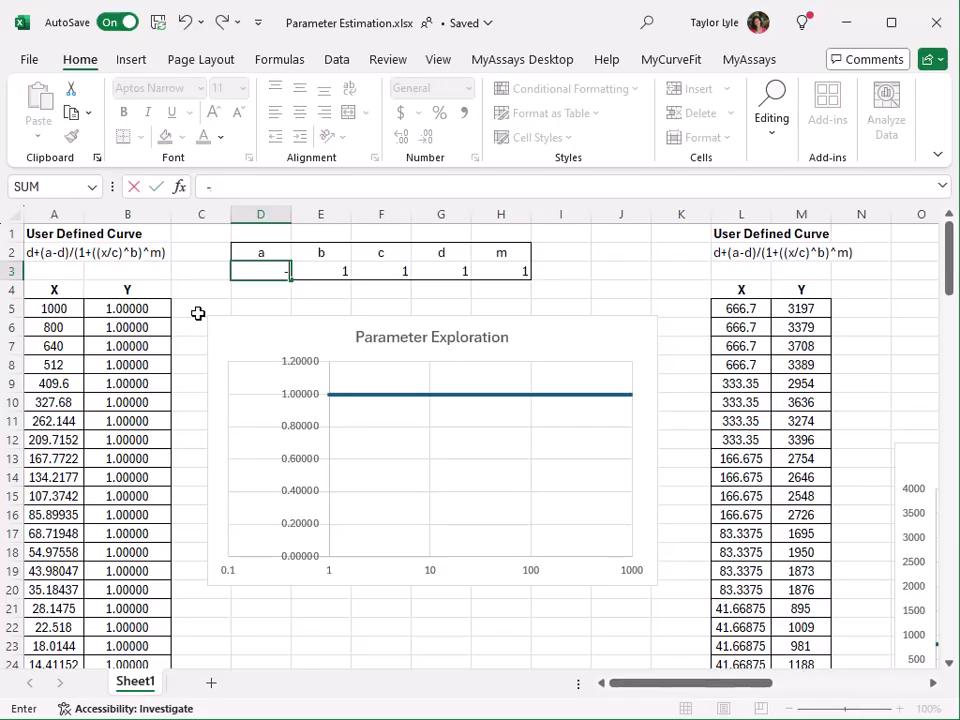
text(-1)
key(Return)
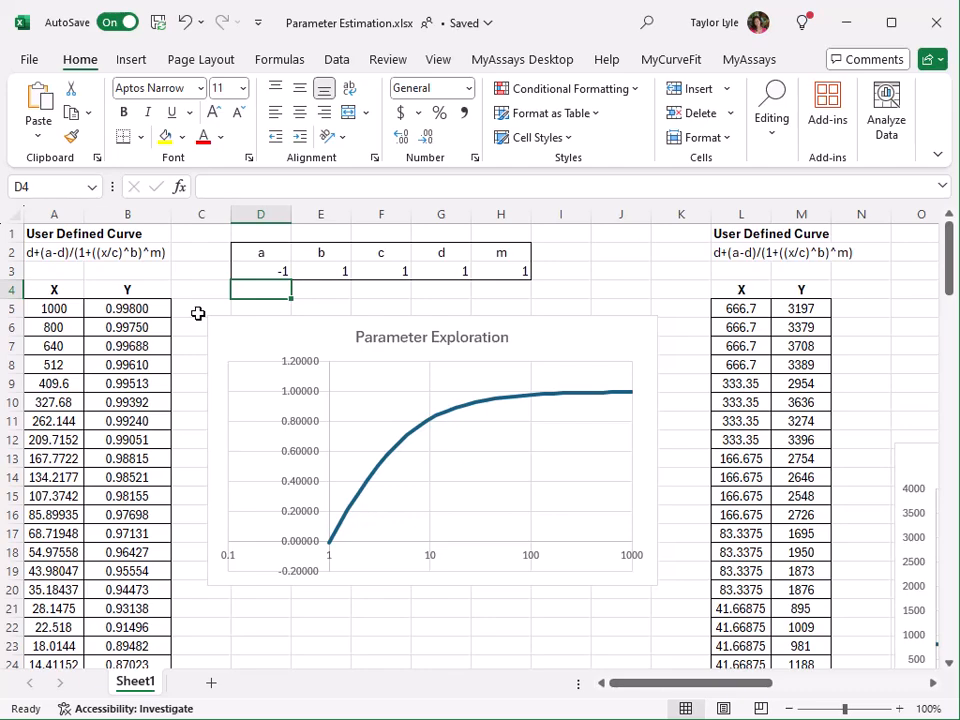
Try -1 for parameter b in E3
key(Up)
key(Right)
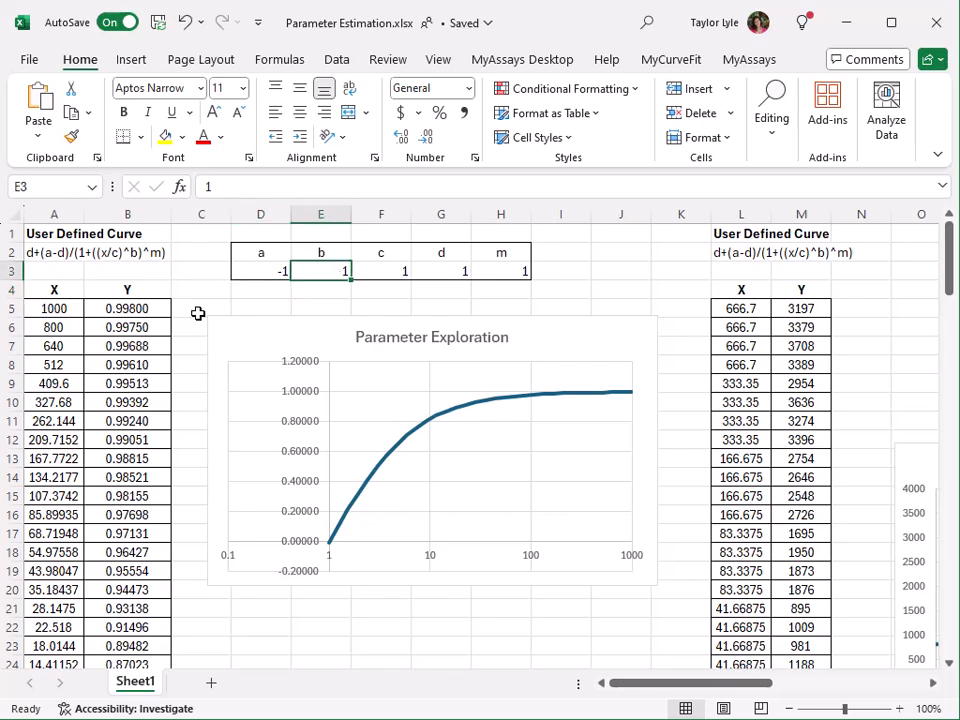
text(-1)
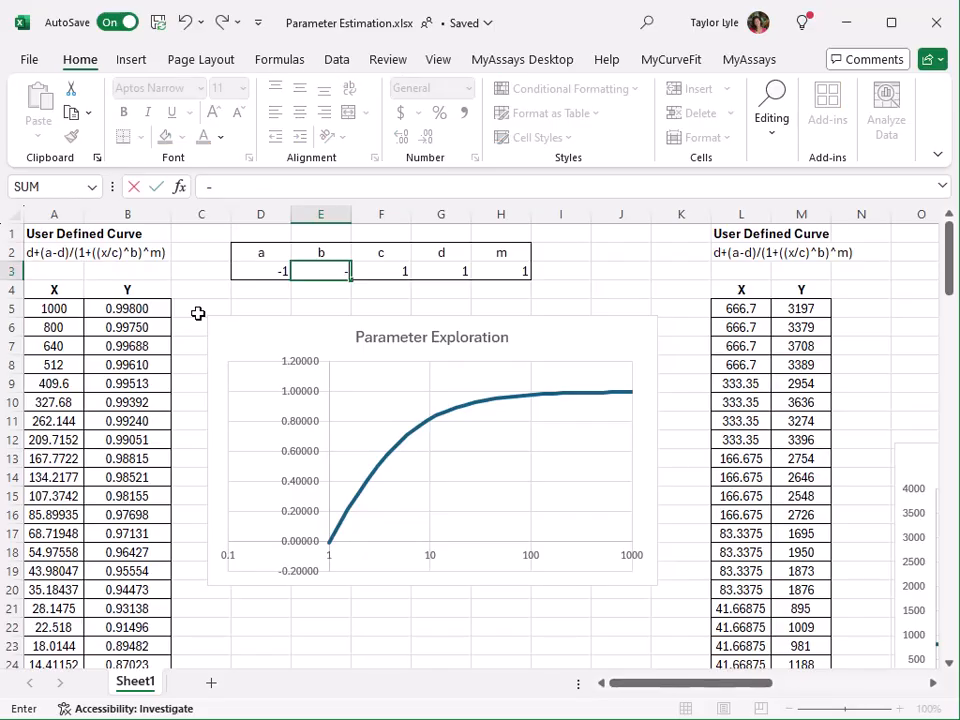
key(Return)
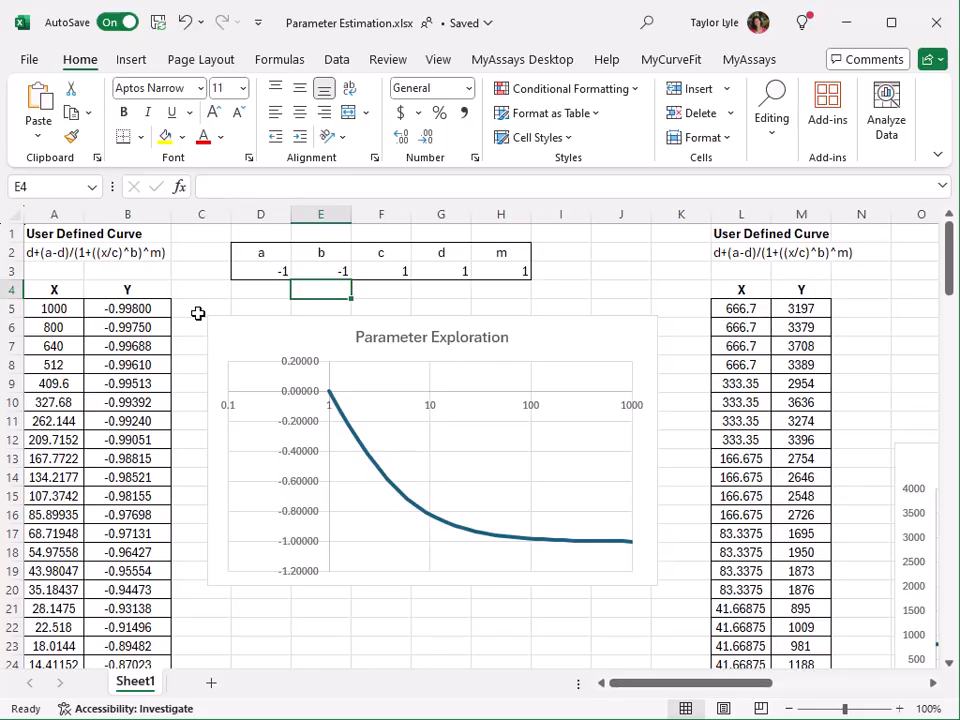
Set parameter b in E3 to 0.5
key(Up)
text(0.5)
key(Return)
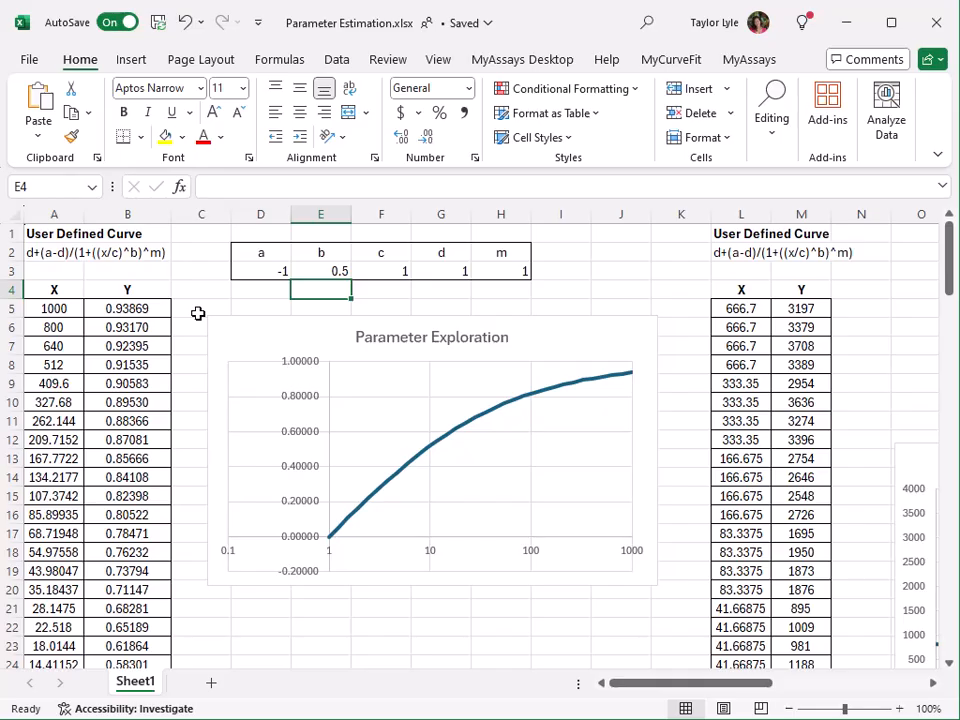
Try -1 for parameter c in F3, and restore it to 1
key(Up)
key(Right)
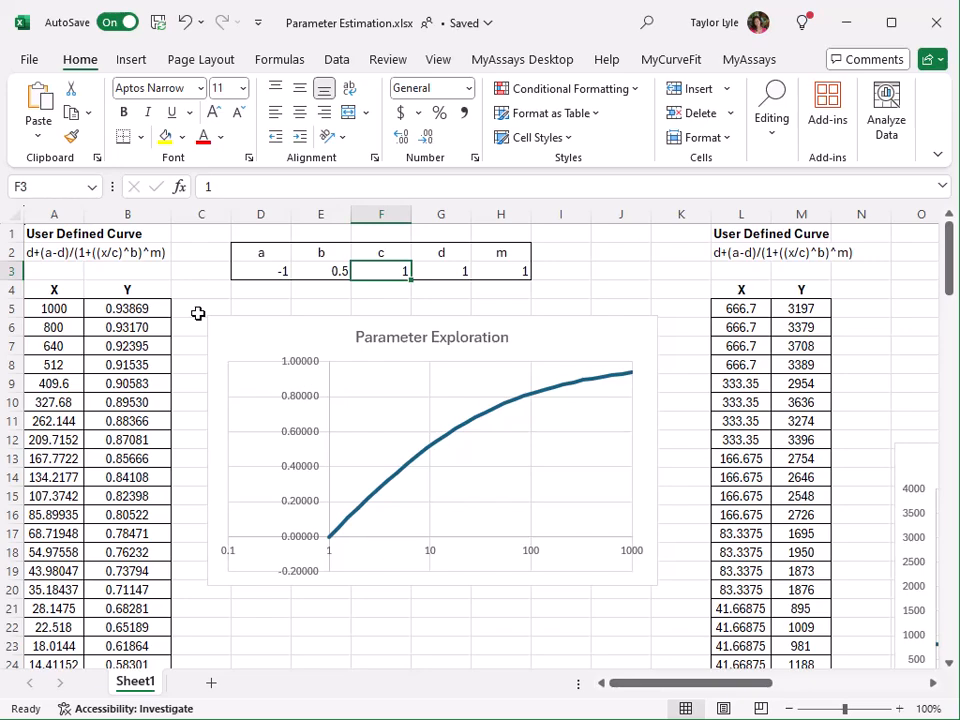
text(-1)
key(Return)
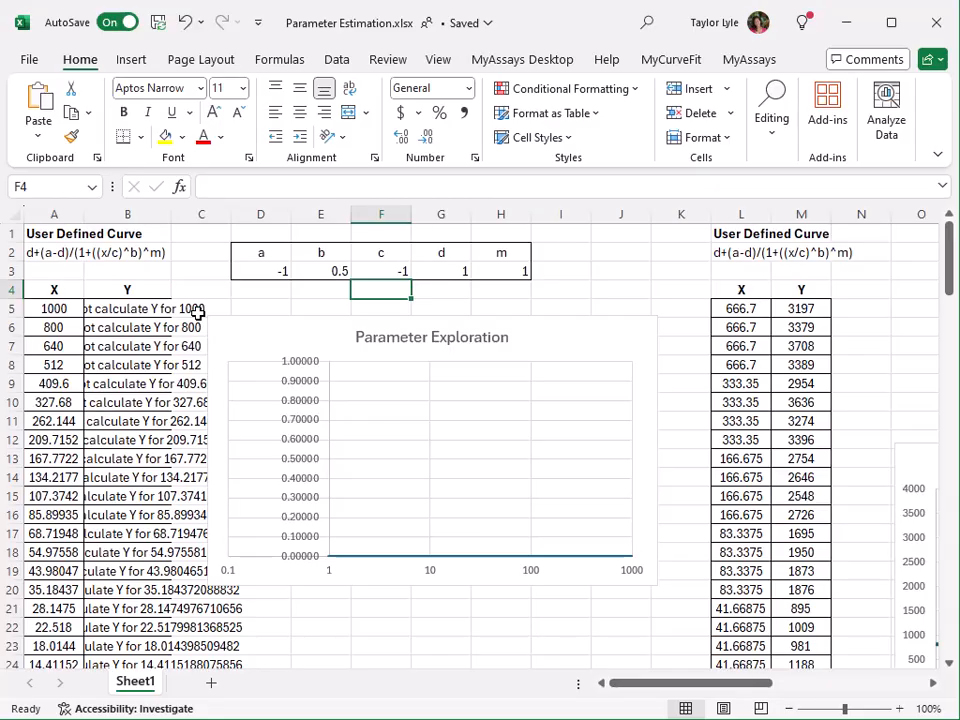
key(Up)
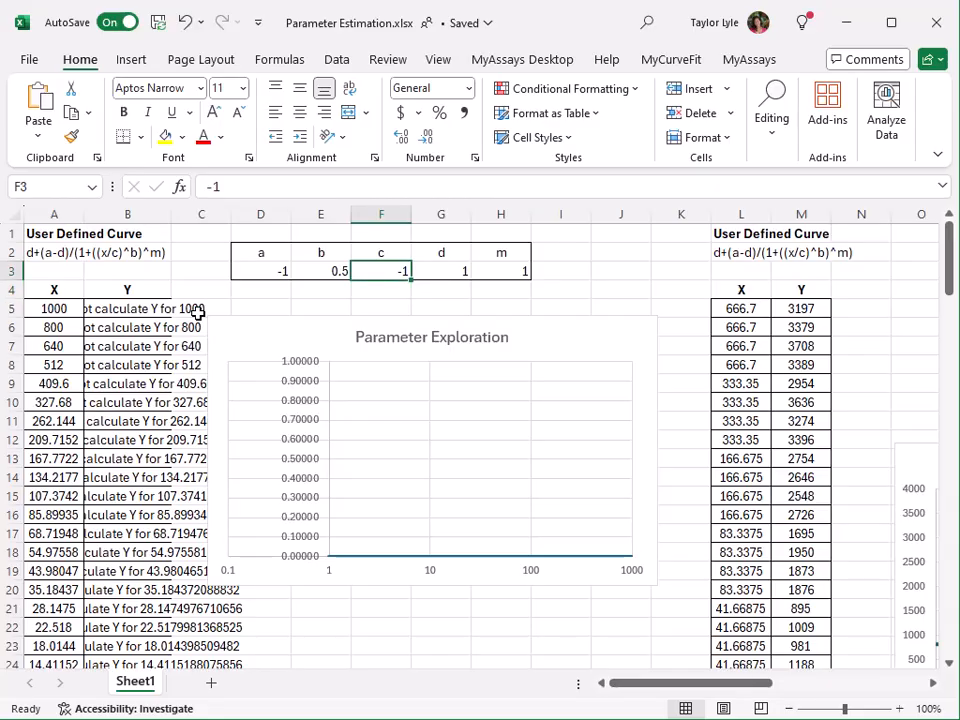
text(1)
key(Return)
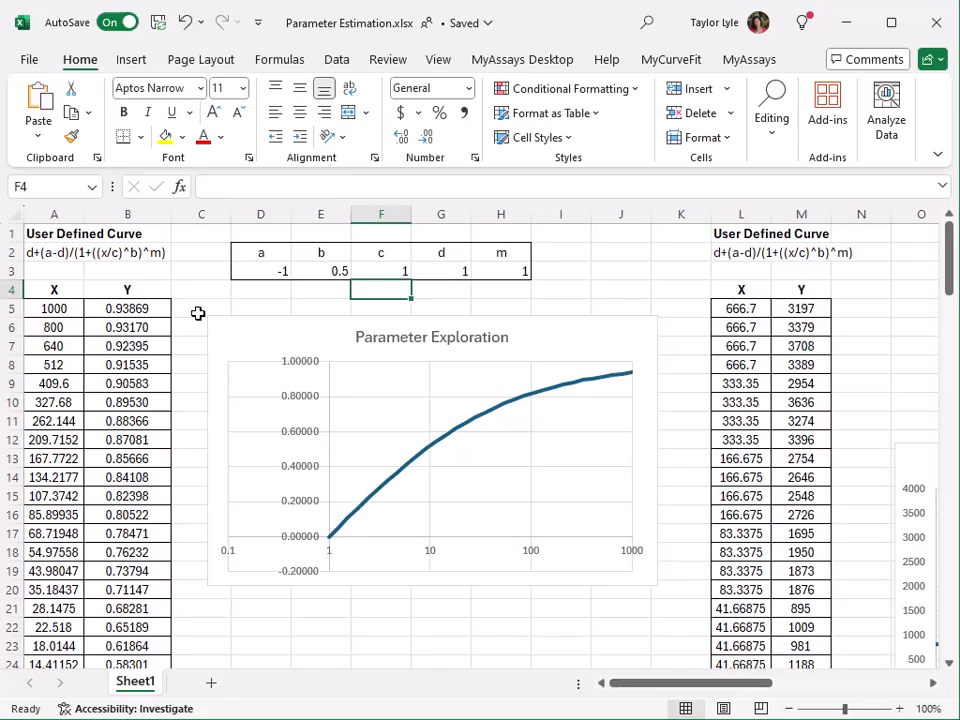
Try 10 and 100 for parameter c in F3 to explore the effect on the curve
key(Up)
text(10)
key(Return)
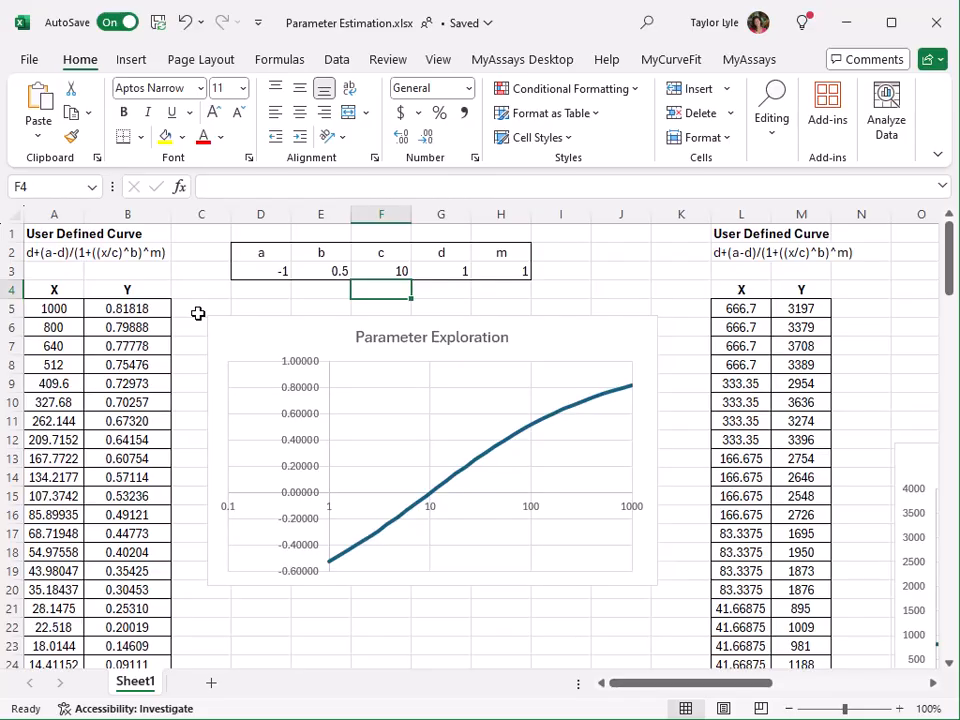
key(Up)
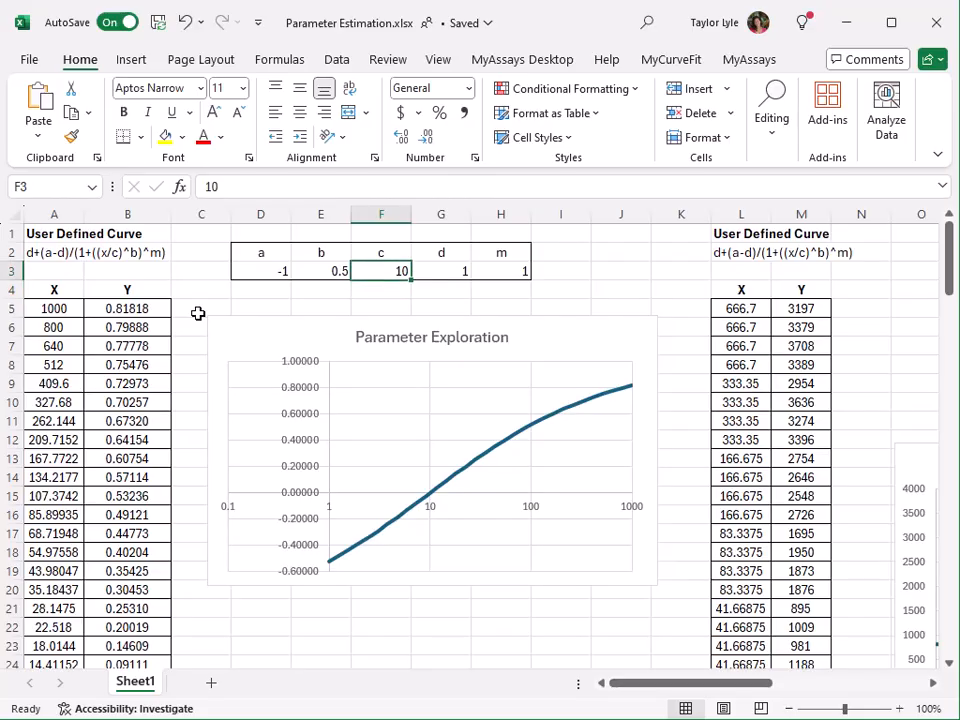
text(100)
key(Return)
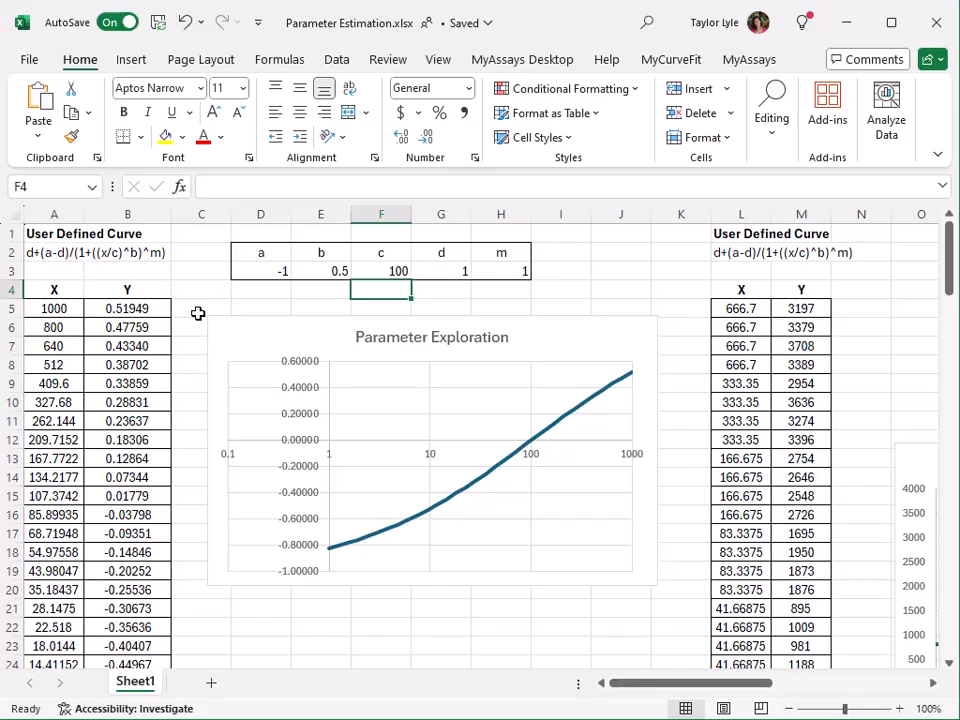
Set parameter c in F3 back to 1
key(Up)
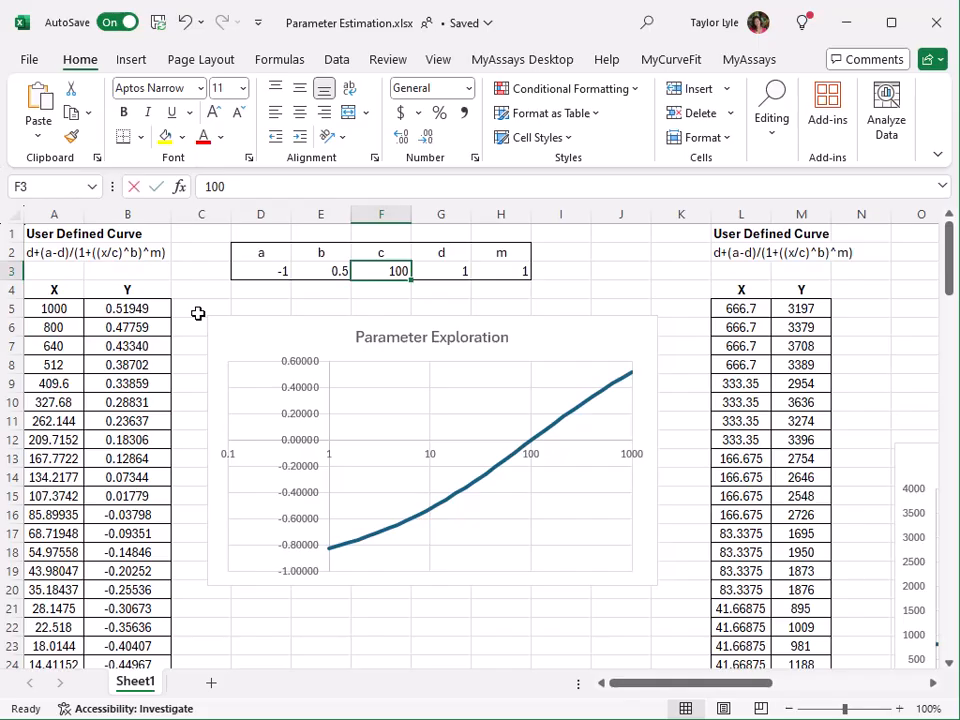
text(1)
key(Return)
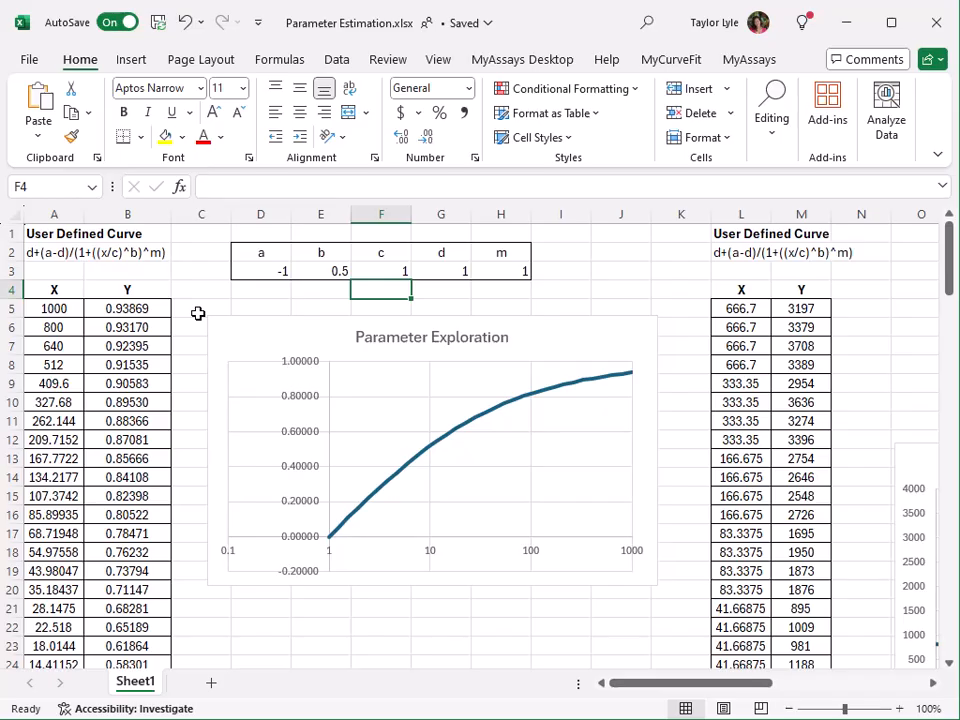
Try -1 for parameter d in G3
key(Up)
key(Right)
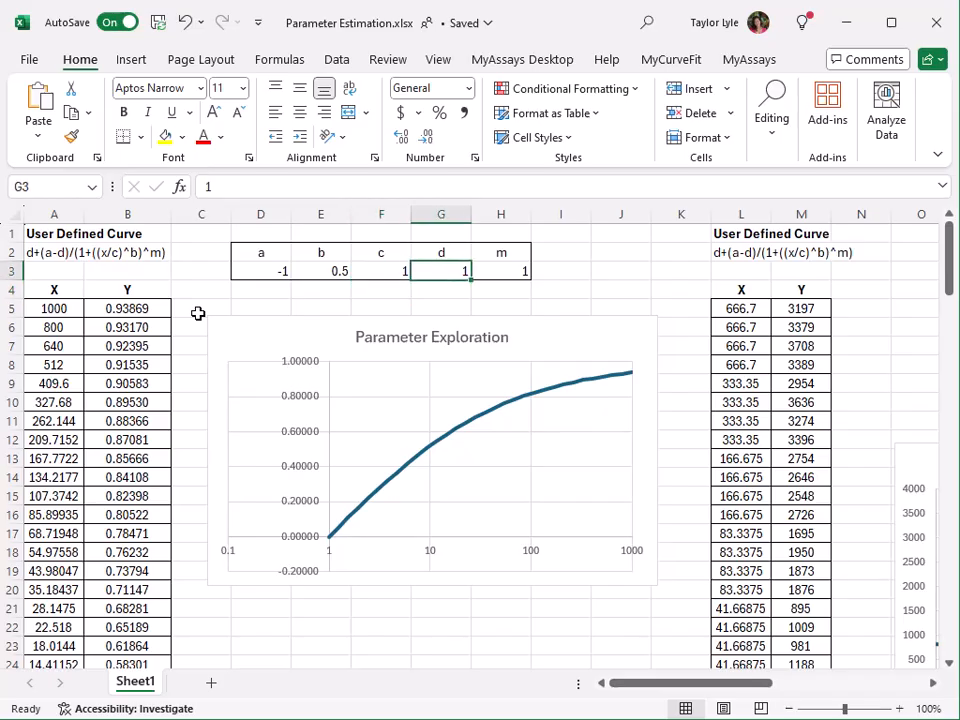
text(-1)
key(Return)
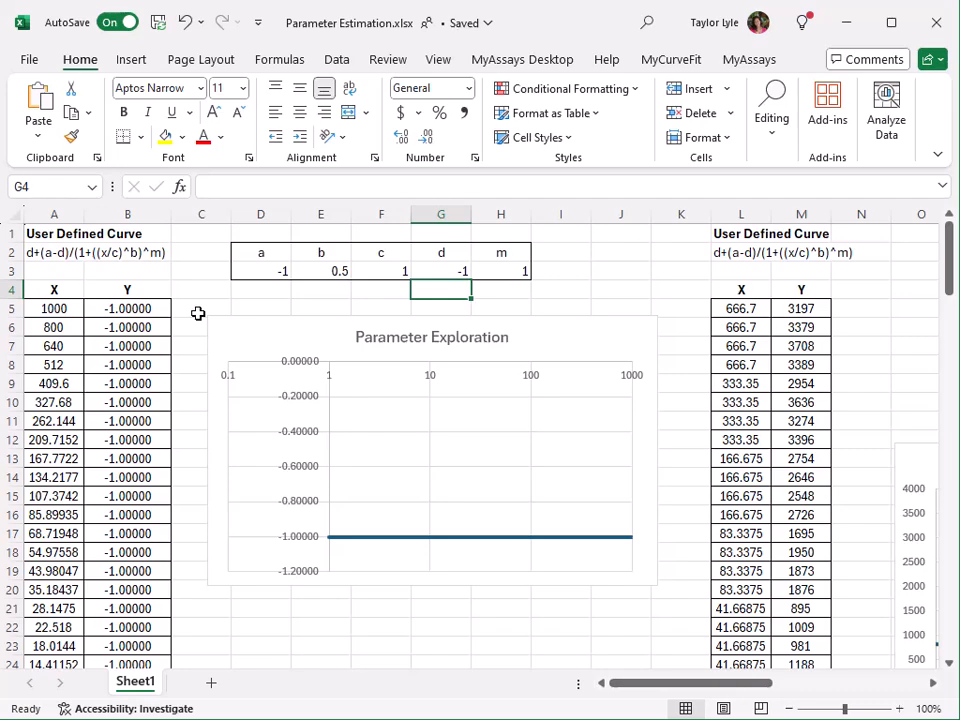
Set parameter d in G3 to 100
key(Up)
text(100)
key(Return)
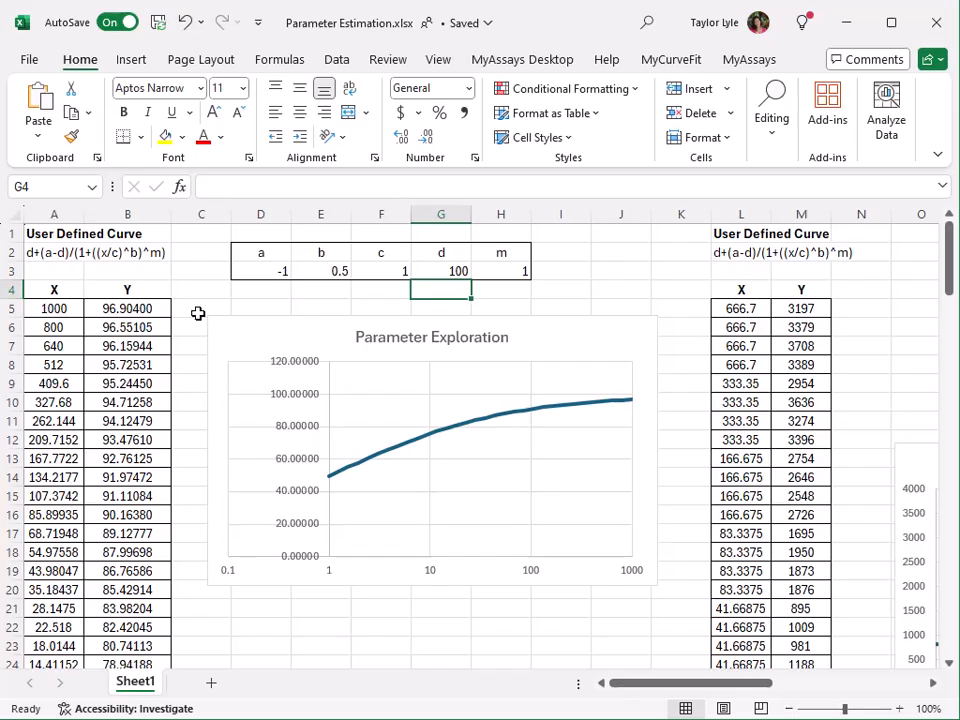
Try -1 for parameter m in H3
key(Up)
key(Right)
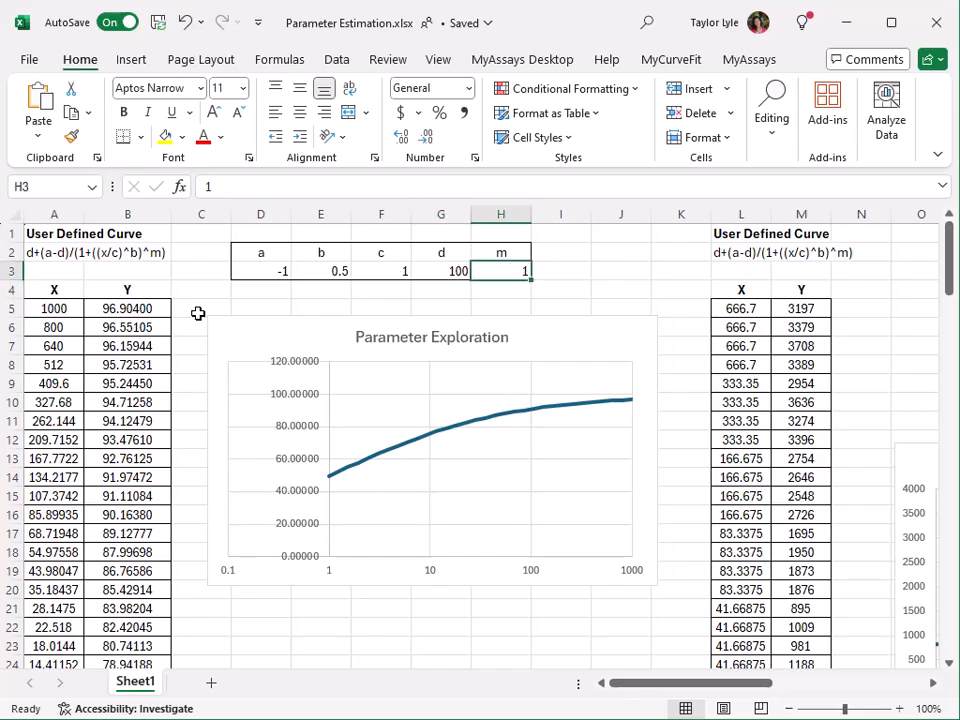
text(-1)
key(Return)
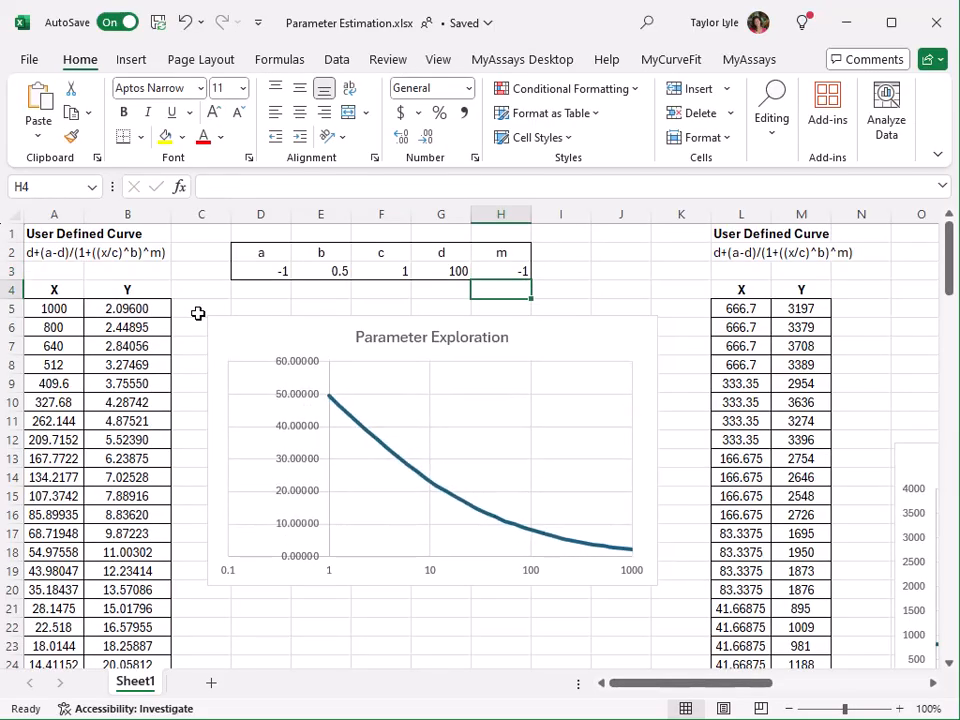
Set parameter m in H3 to 0.5
key(Up)
text(0.5)
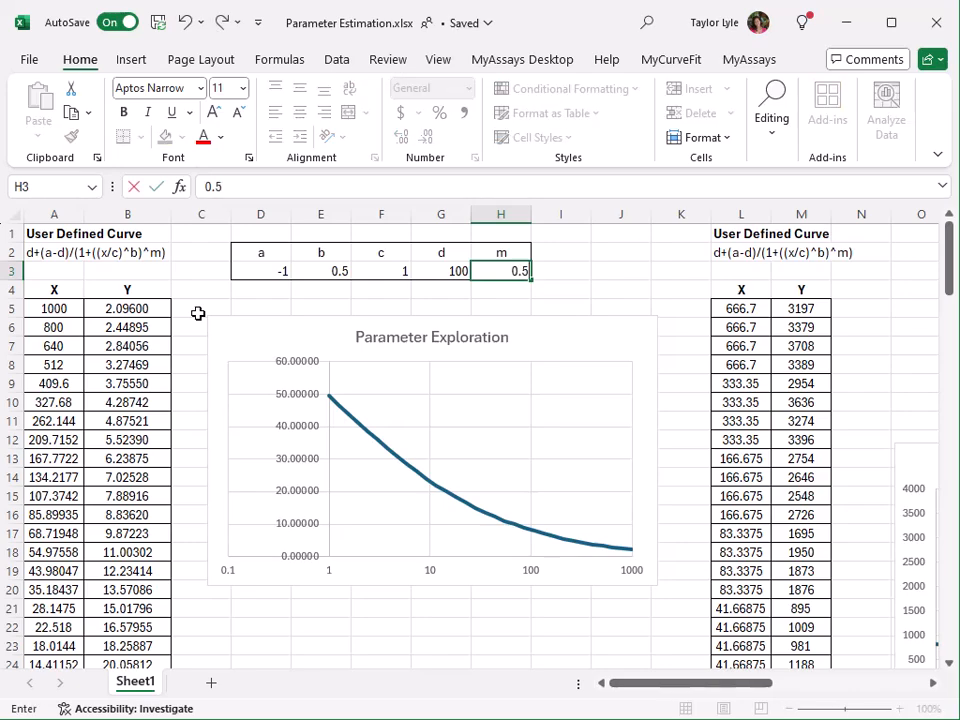
key(Return)
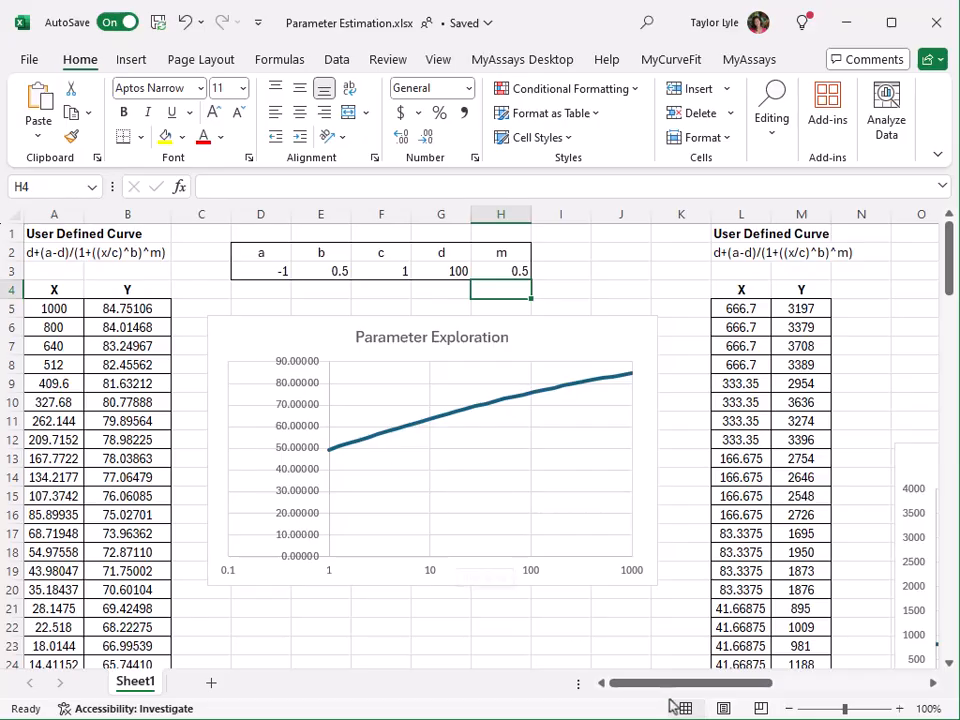
drag(672, 690, 799, 688)
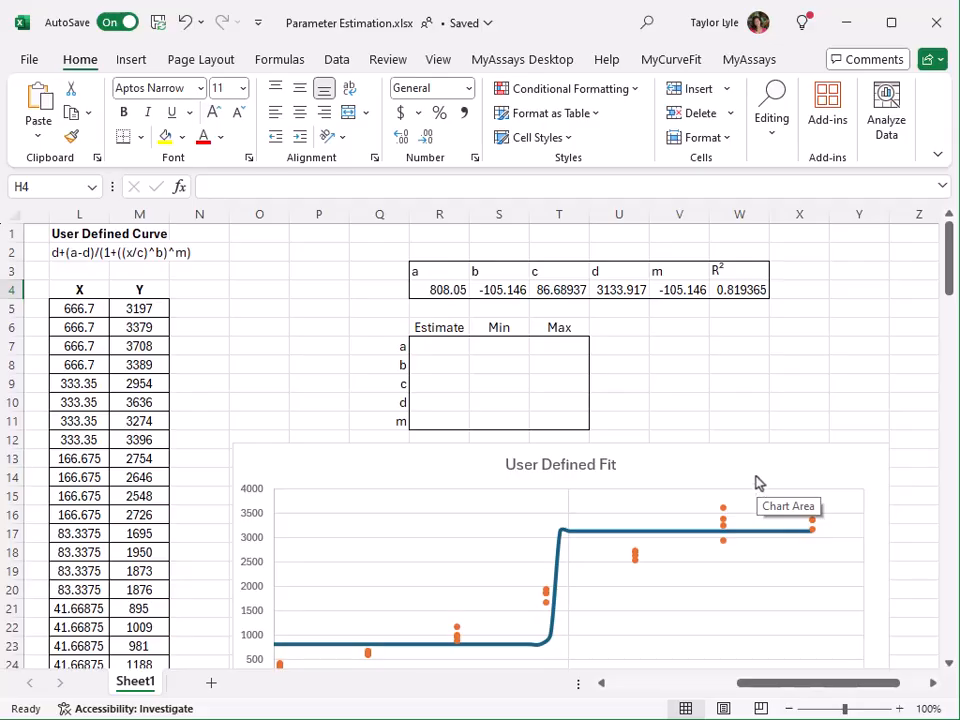
Enter the estimate for parameter a in R7 as the minimum of the Y values, =MIN(M5:M36)
scroll(269, 372, down, 2)
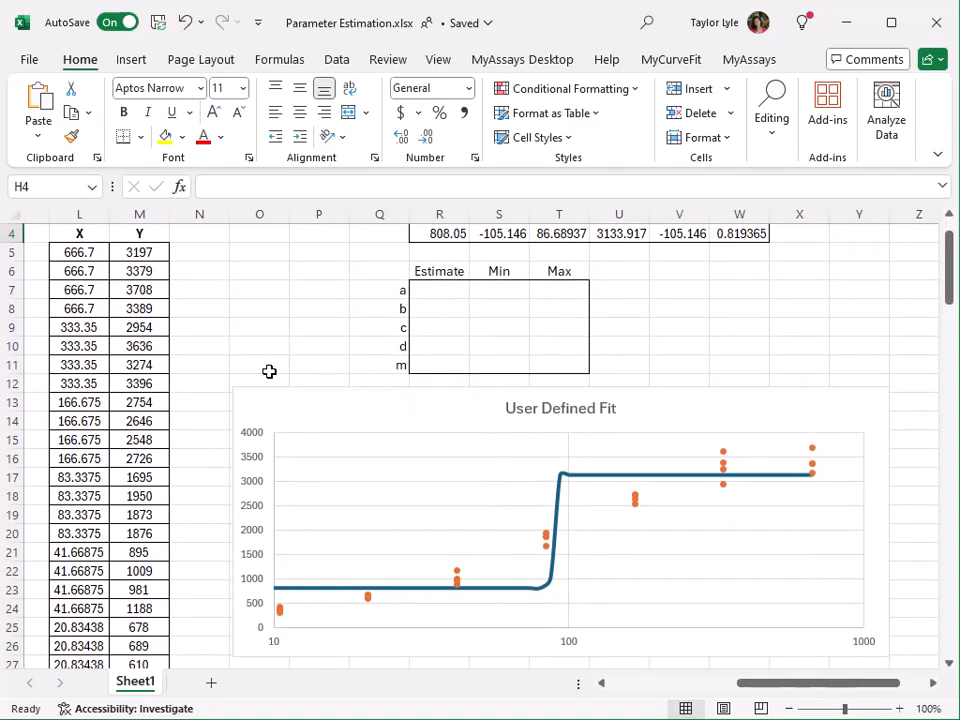
scroll(269, 372, down, 1)
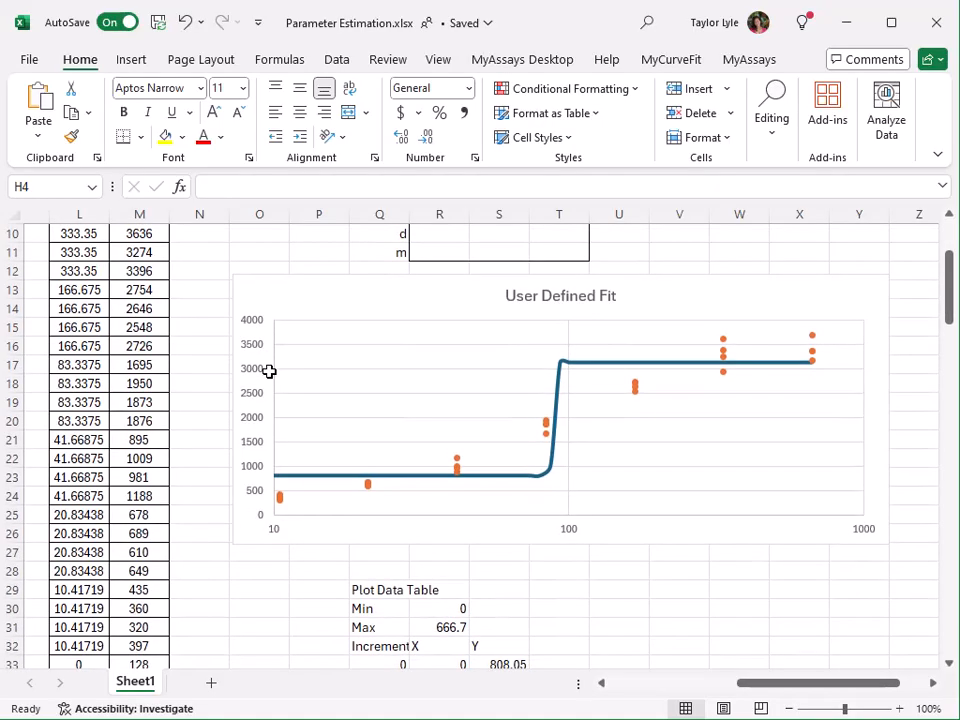
scroll(269, 372, down, 3)
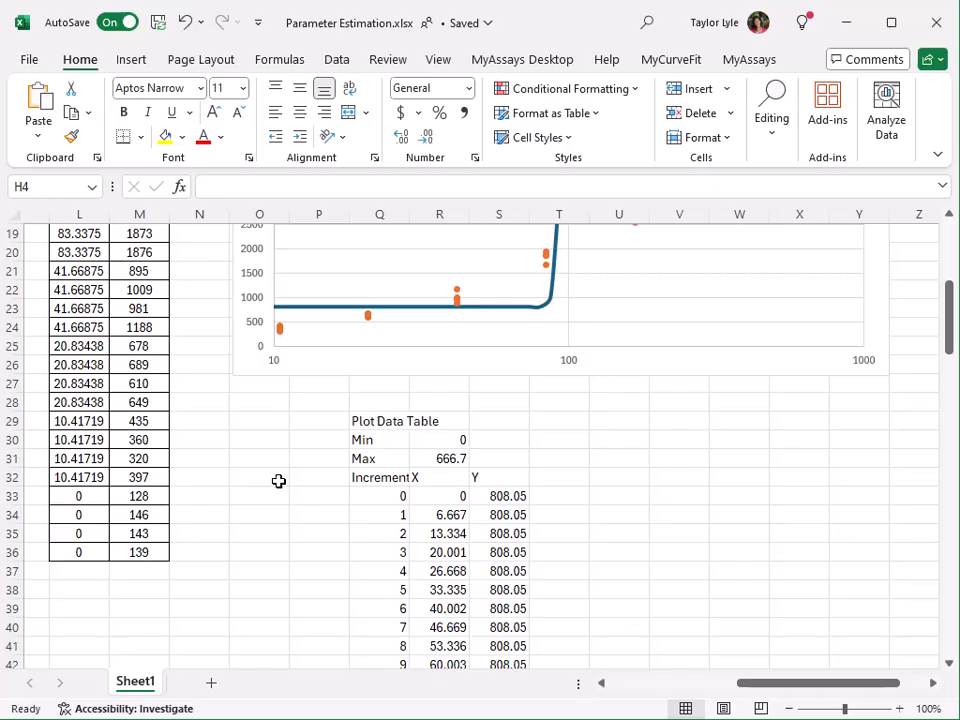
scroll(278, 481, up, 5)
click(454, 288)
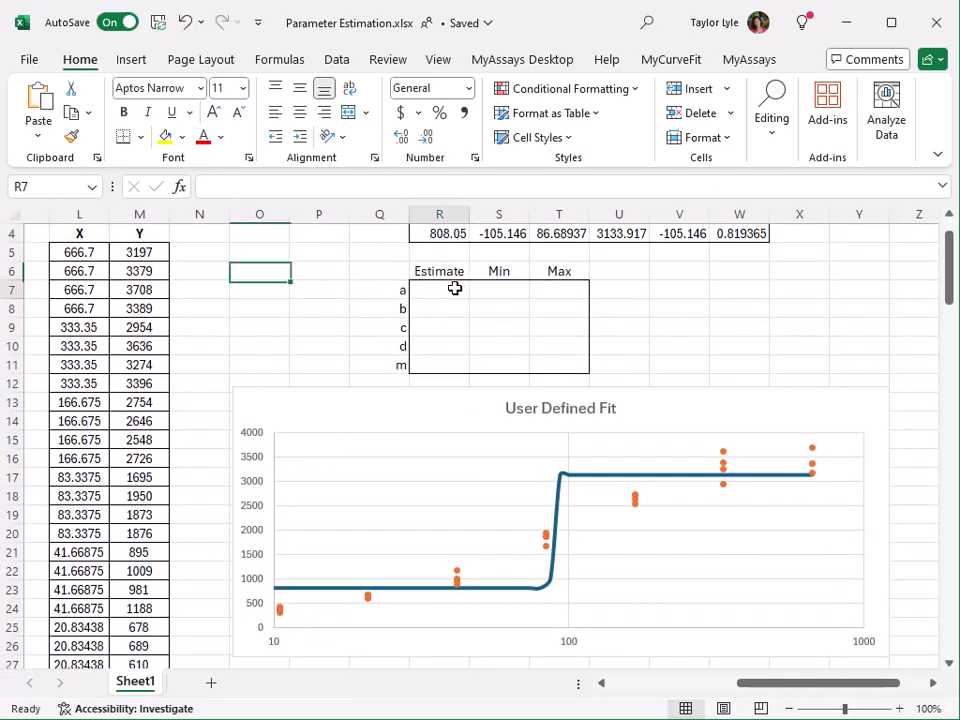
text(=min()
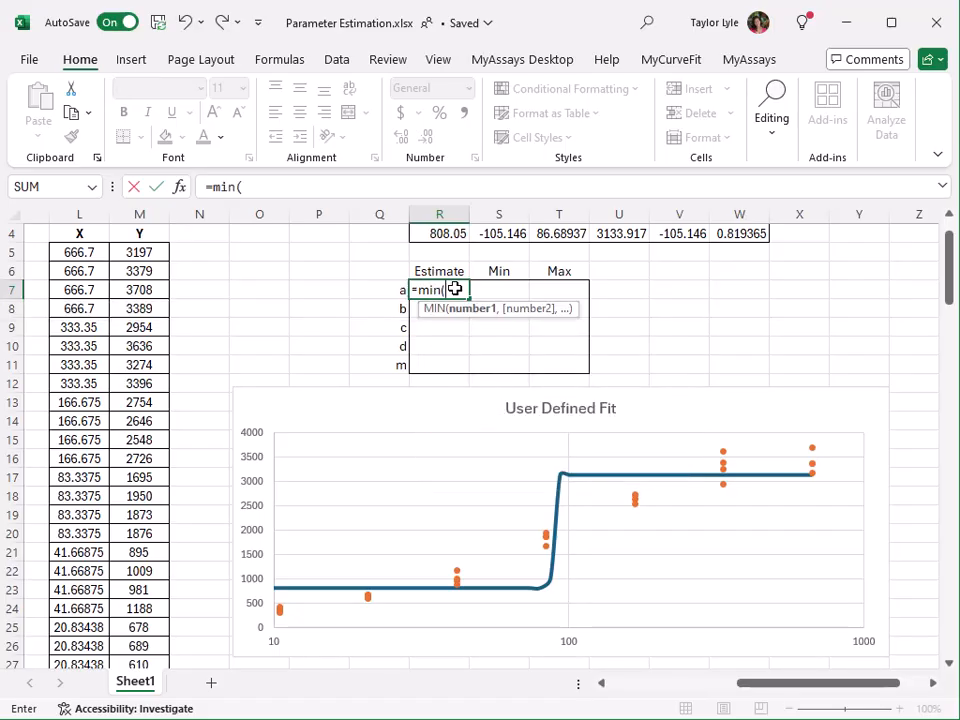
click(146, 253)
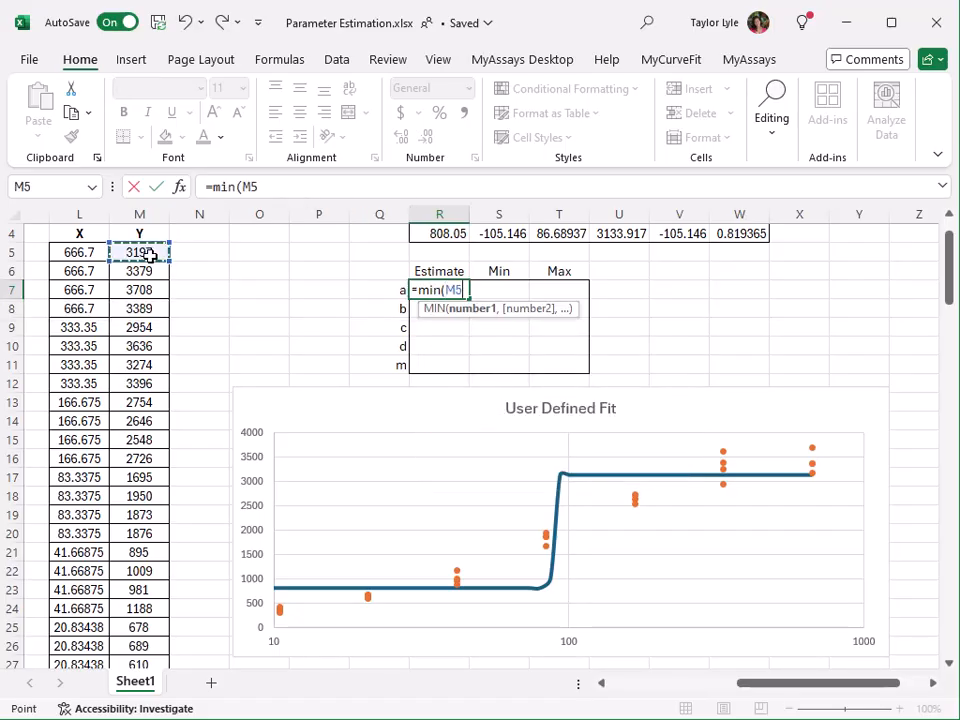
key(ctrl+shift+Down)
key(Return)
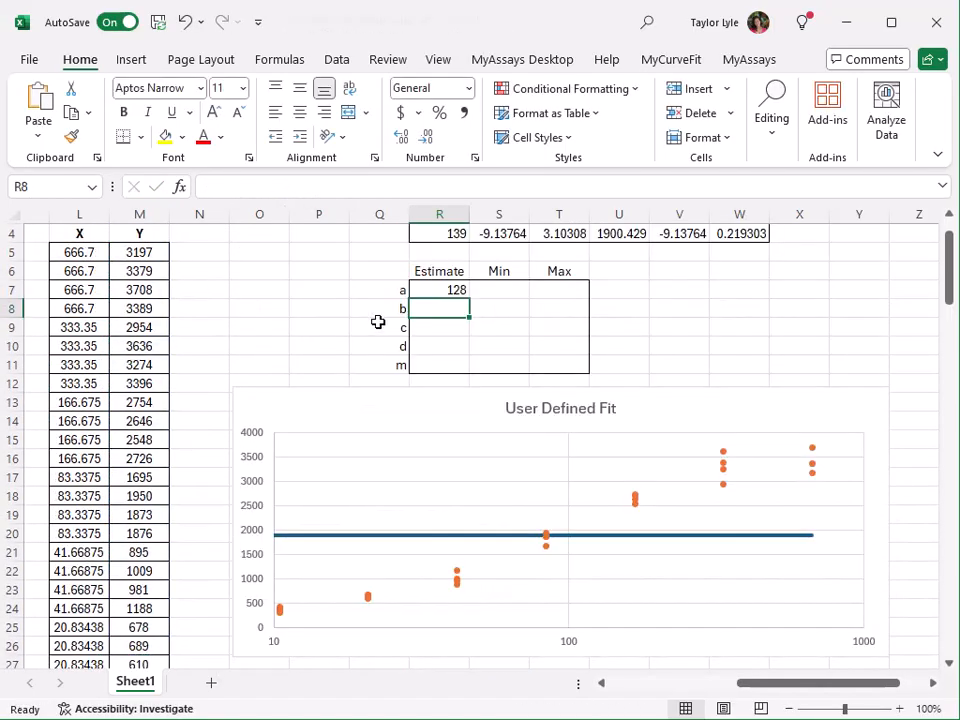
click(456, 287)
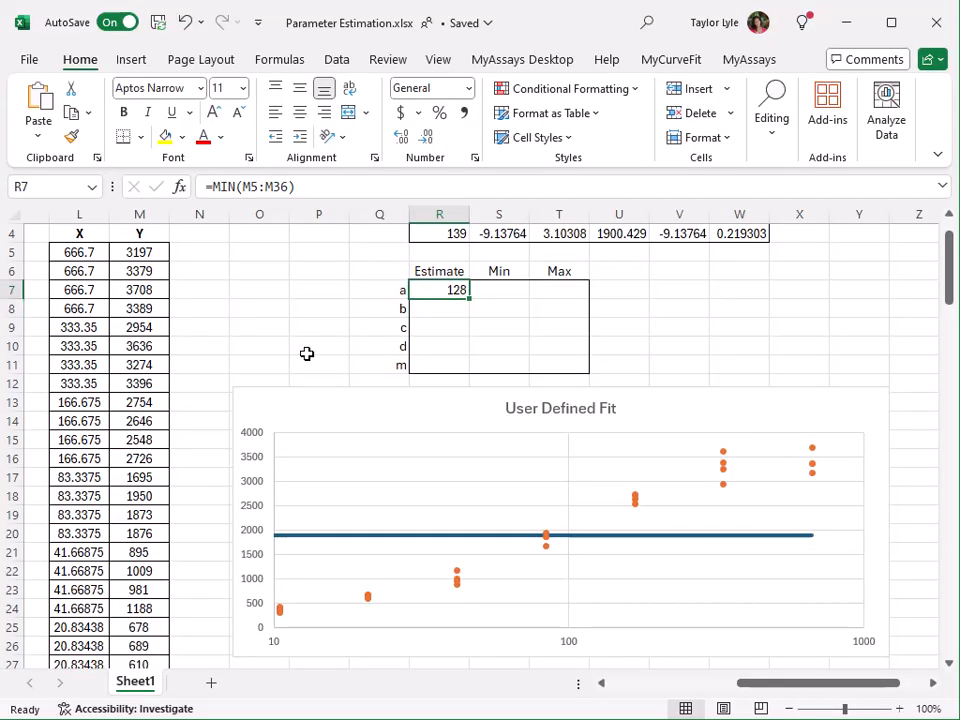
Enter the estimate for parameter d in R10 as the maximum of the Y values, =MAX(M5:M36), and check the fitted curve
click(412, 346)
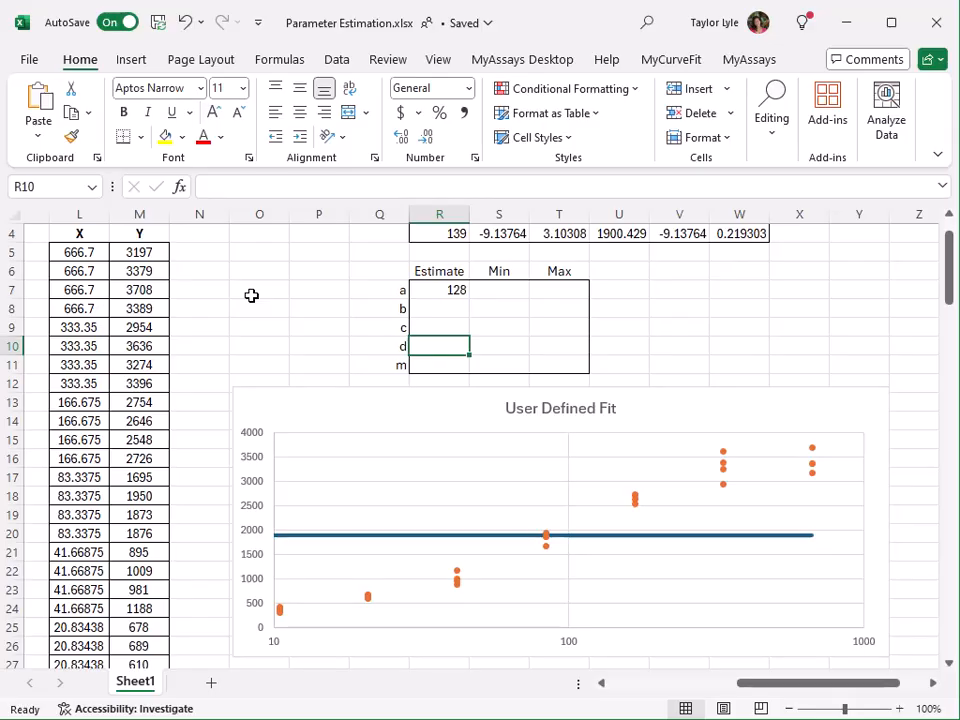
text(=max()
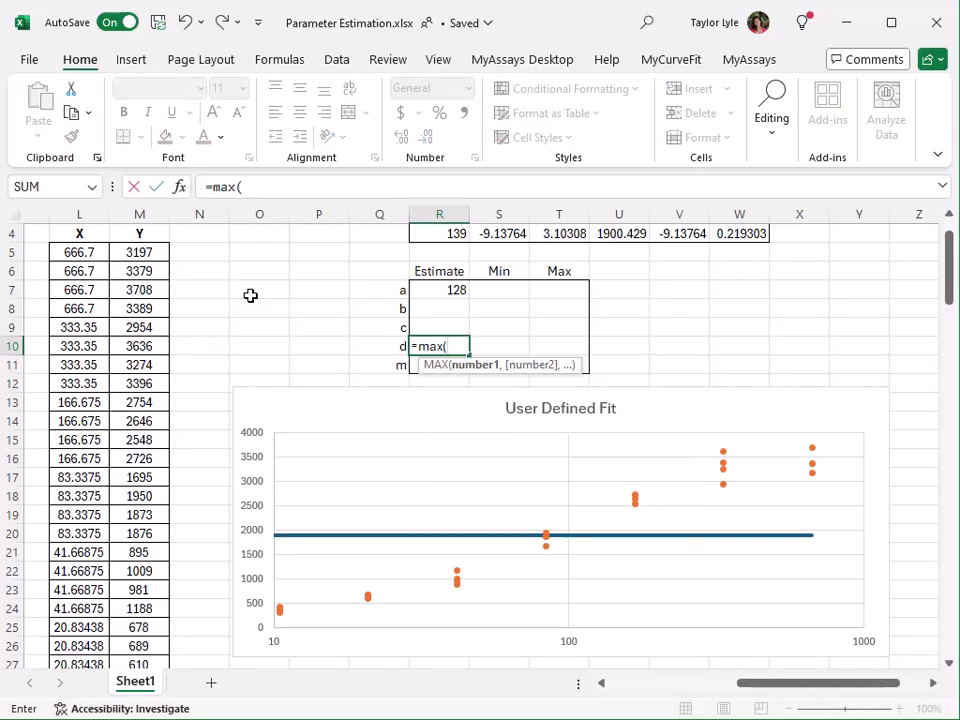
click(142, 250)
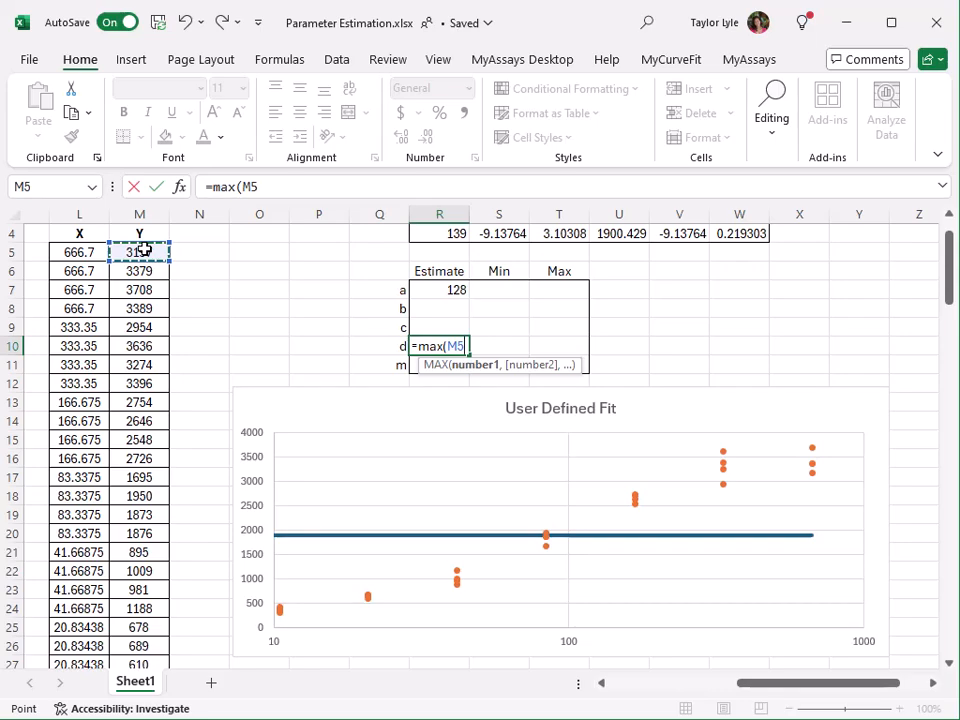
key(ctrl+shift+Down)
key(Return)
click(451, 381)
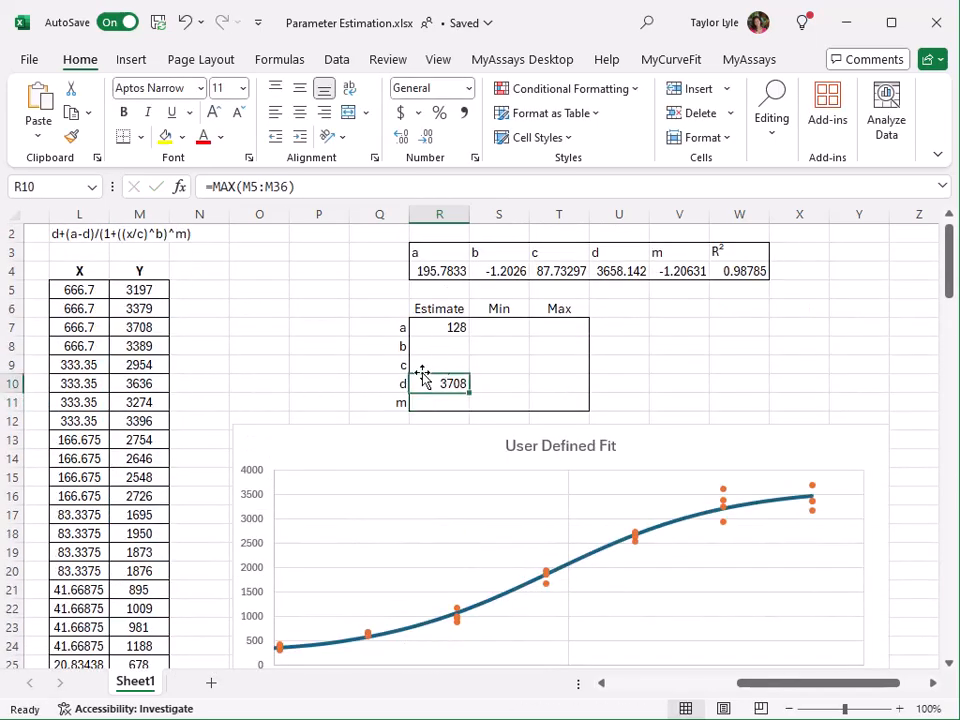
scroll(241, 319, down, 1)
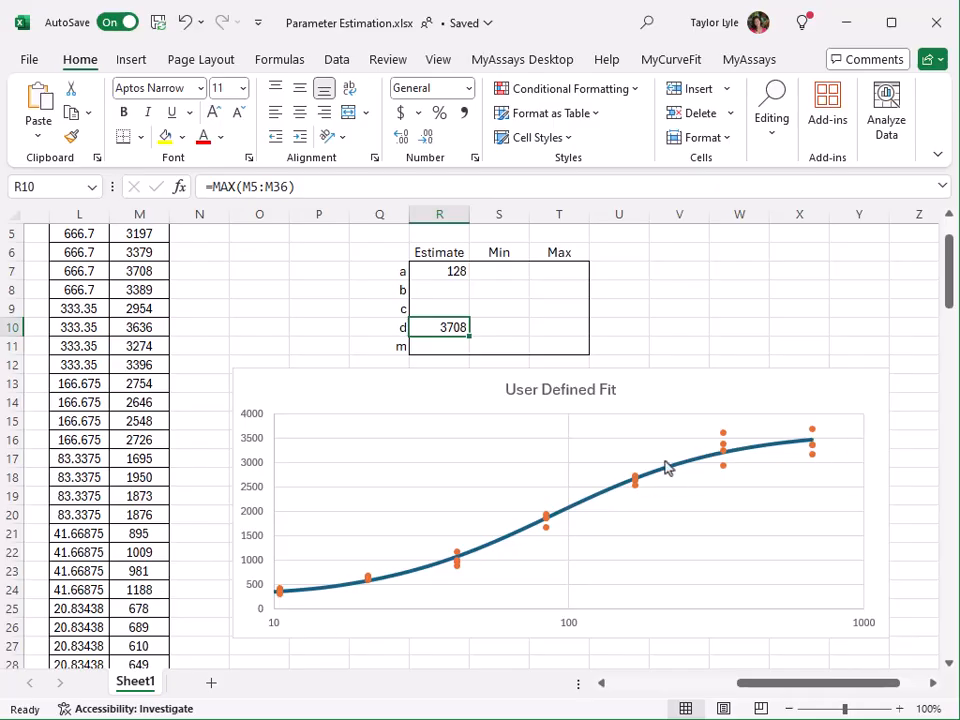
scroll(90, 313, up, 1)
scroll(90, 313, up, 1)
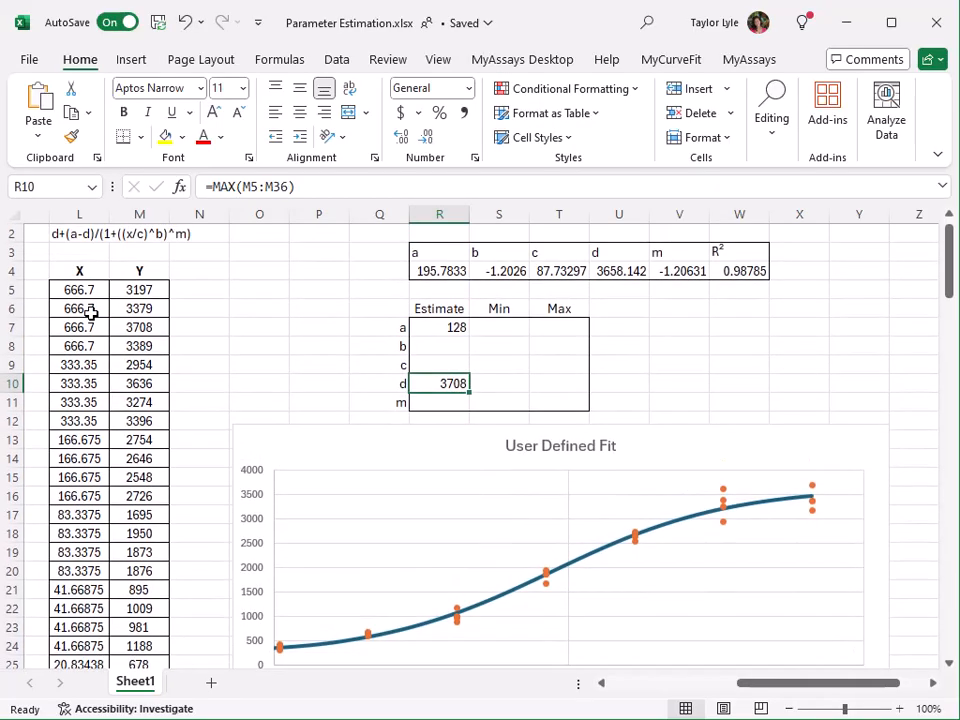